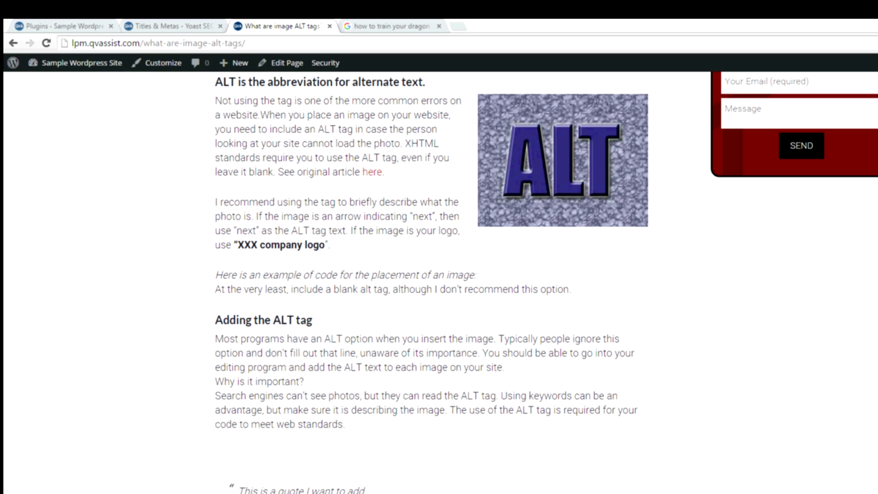
# - Compare the Google search result with the live ALT tags page
pyautogui.scroll(4, 441, 210)
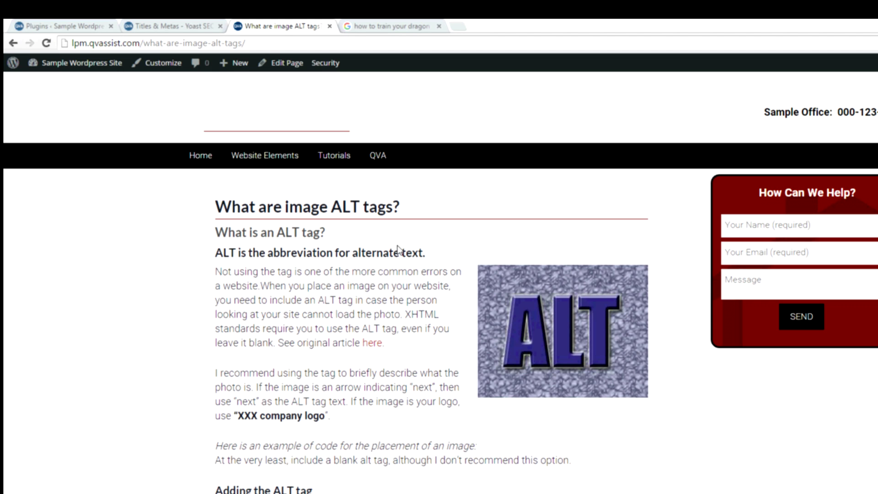
pyautogui.click(354, 26)
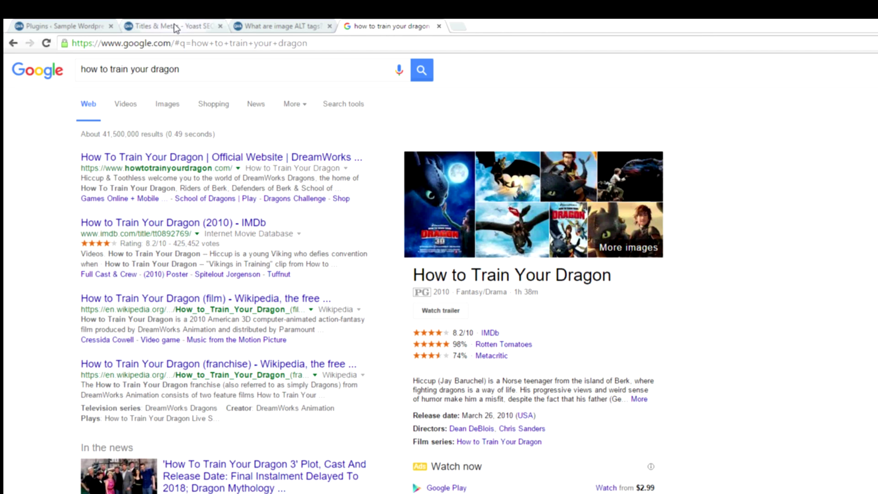
pyautogui.click(251, 28)
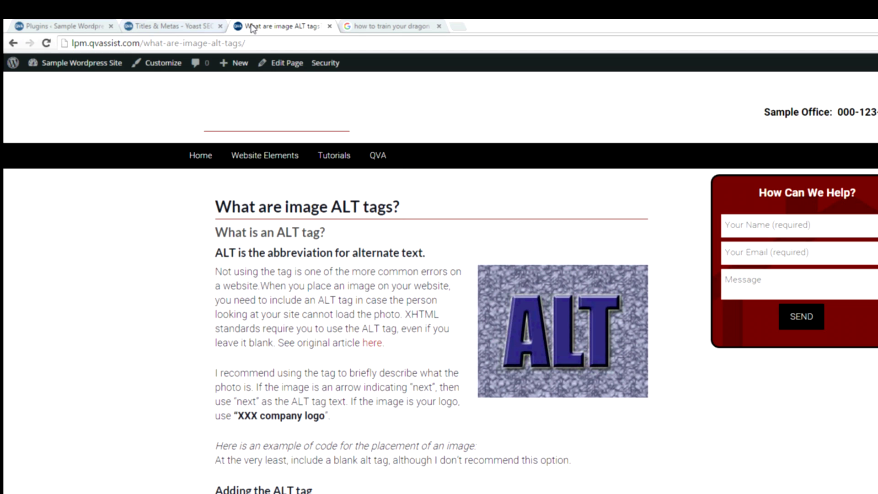
# - Open the ALT tags page in the editor and go to its Yoast SEO Title field
pyautogui.click(293, 68)
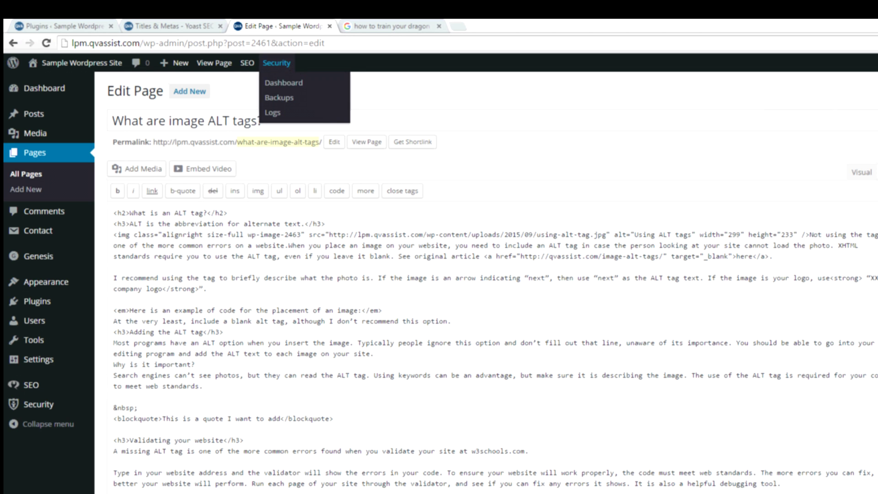
pyautogui.scroll(-9, 457, 320)
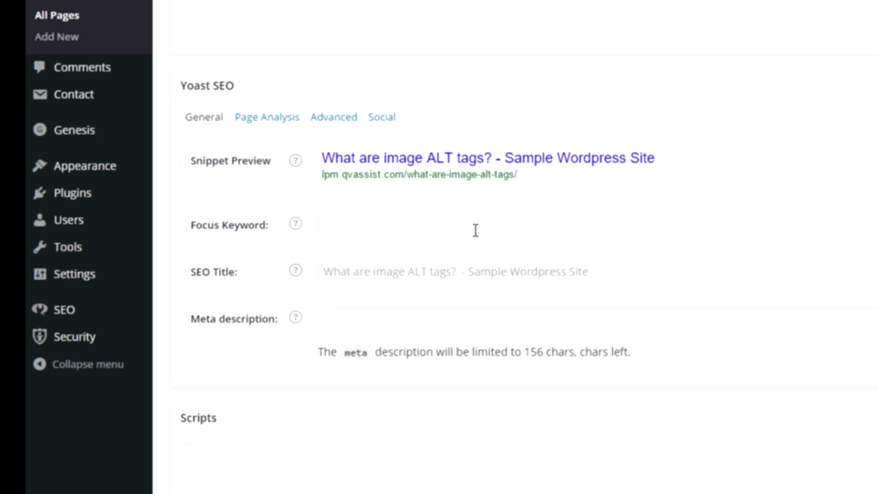
pyautogui.click(365, 280)
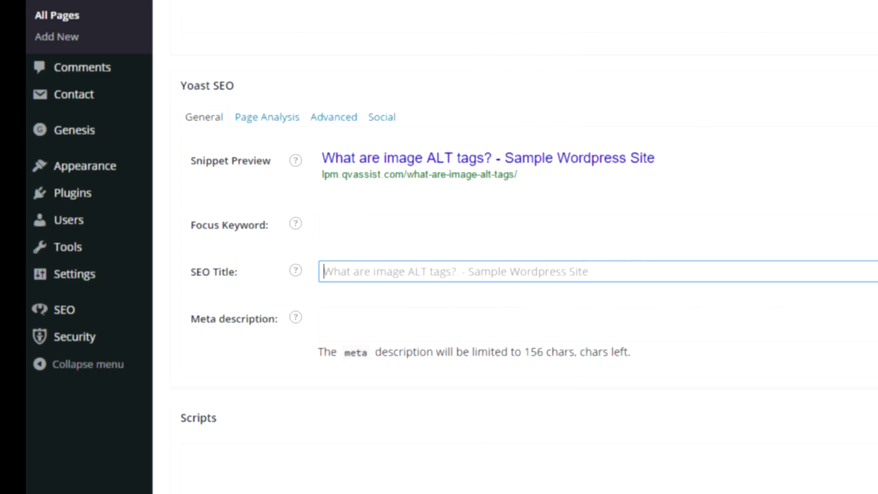
pyautogui.scroll(10, 524, 238)
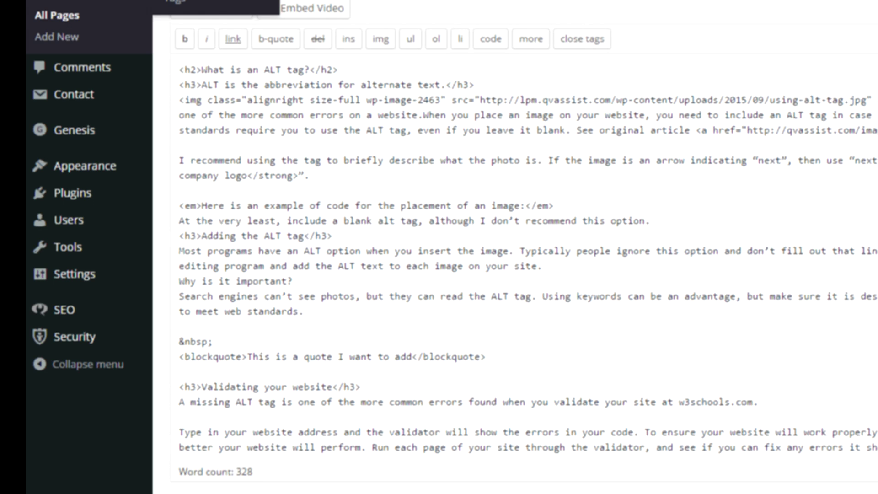
pyautogui.scroll(-12, 515, 247)
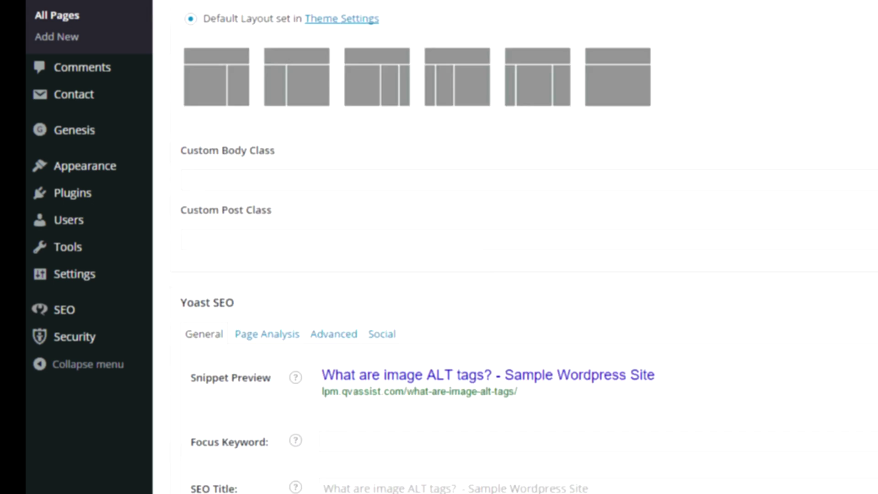
# - Make the SEO title 'What are image ALT tags on a website' and start the meta description with 'Learn'
pyautogui.click(357, 276)
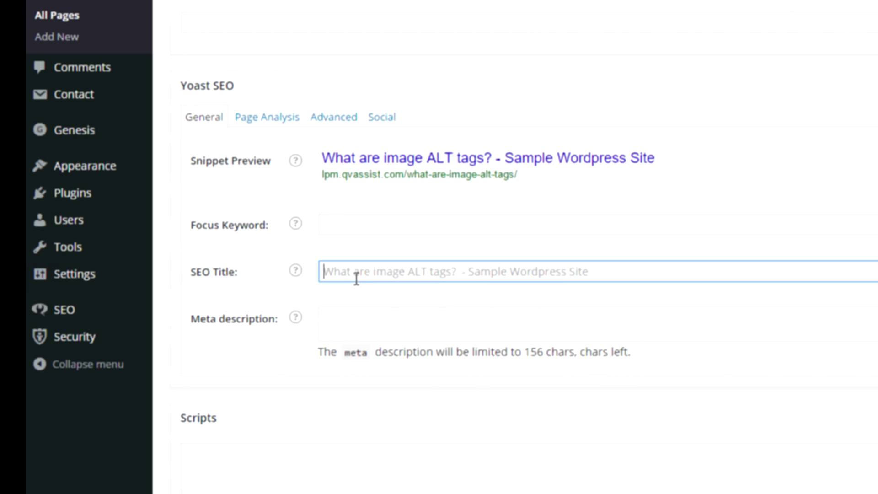
pyautogui.write('What are image ALT tags?')
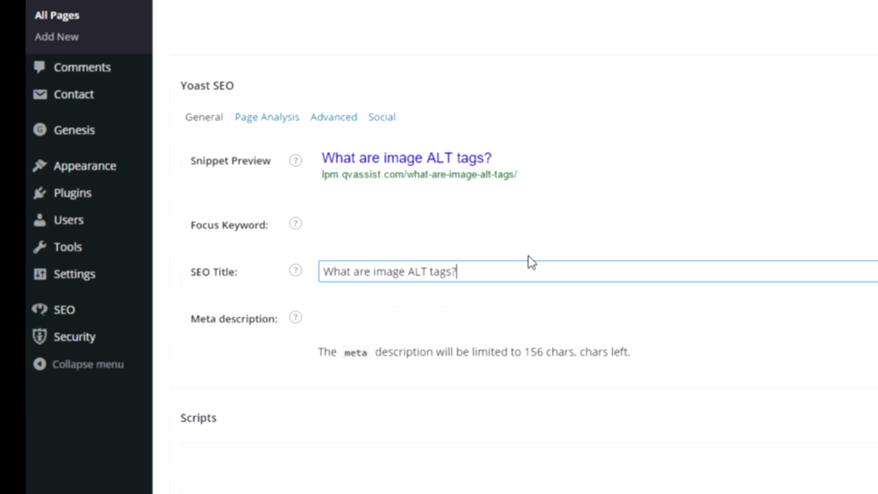
pyautogui.press('BackSpace')
pyautogui.write('on a ')
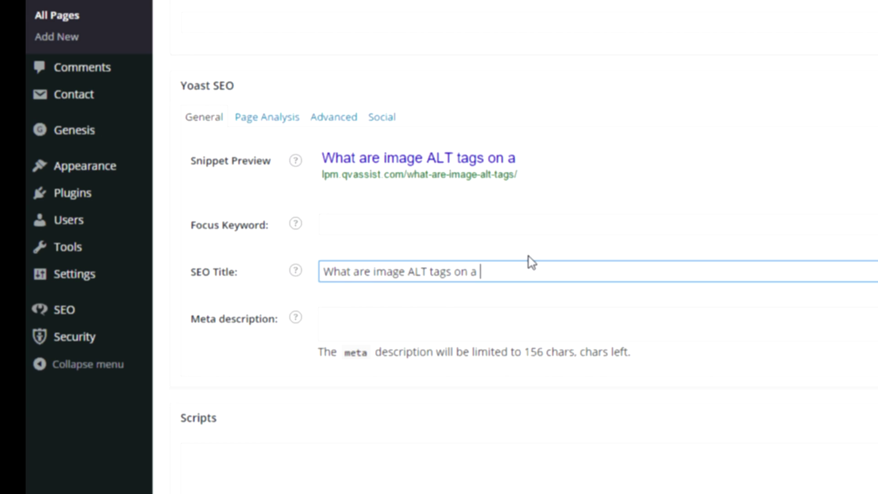
pyautogui.write('wes')
pyautogui.press('BackSpace')
pyautogui.write('d')
pyautogui.press('BackSpace')
pyautogui.write('b')
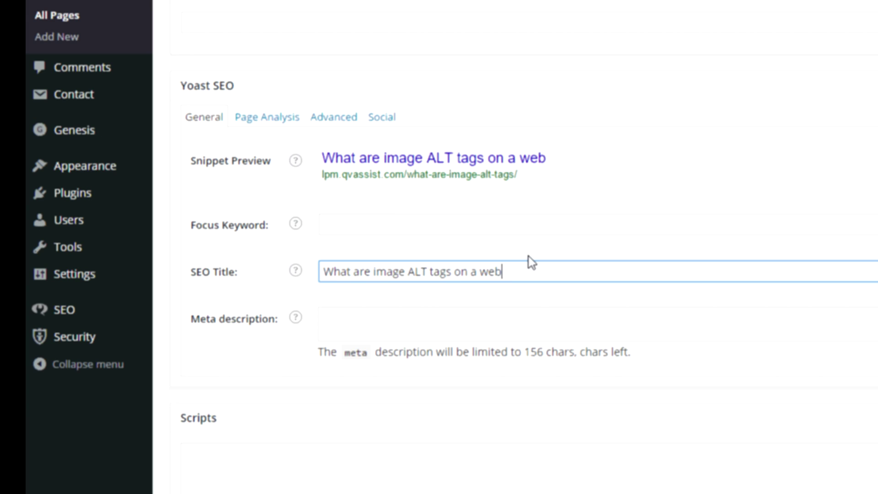
pyautogui.write('site')
pyautogui.press('Tab')
pyautogui.write('Learn')
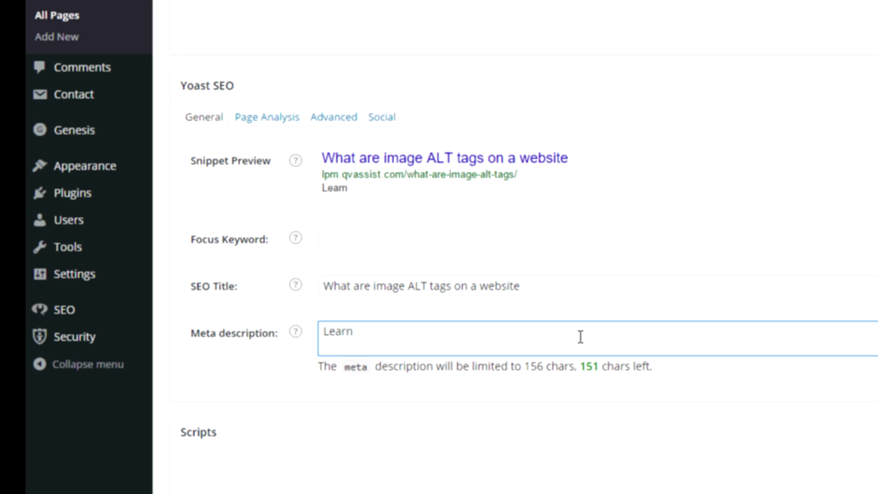
# - Finish the meta description as 'Learn more about how to use ALT tags on your website for images.'
pyautogui.write('more about how t')
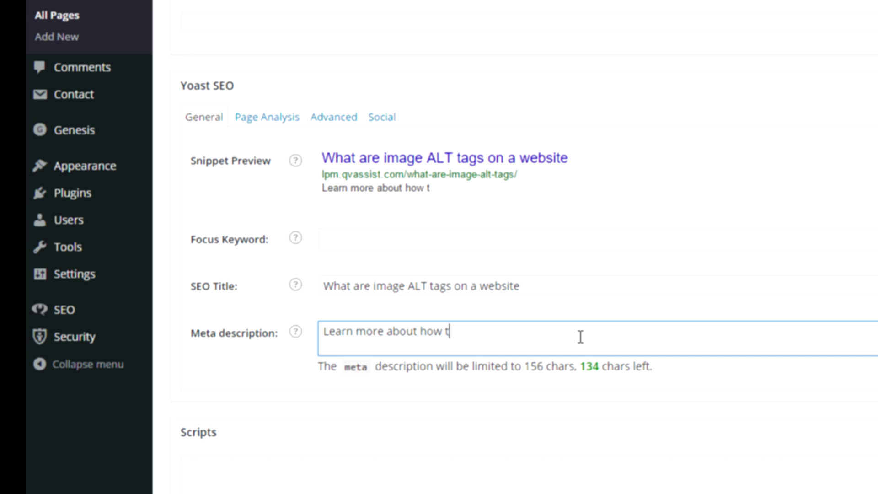
pyautogui.write('o use ALT')
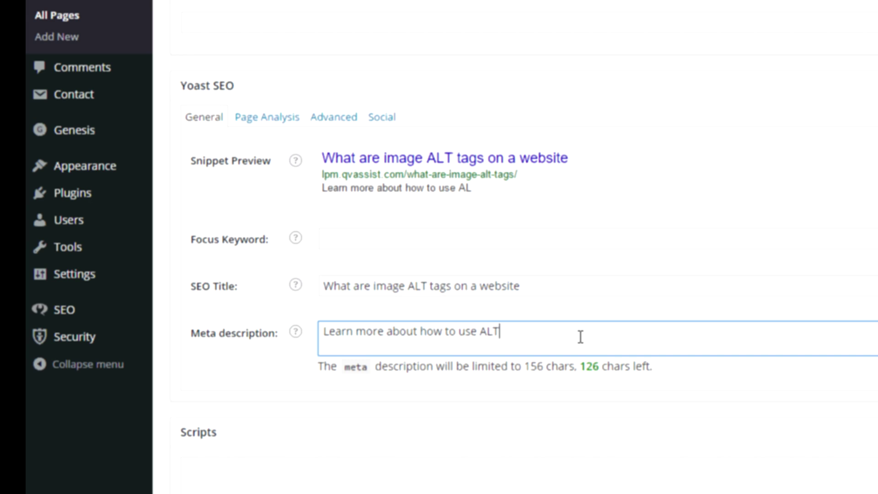
pyautogui.write(' tags on your')
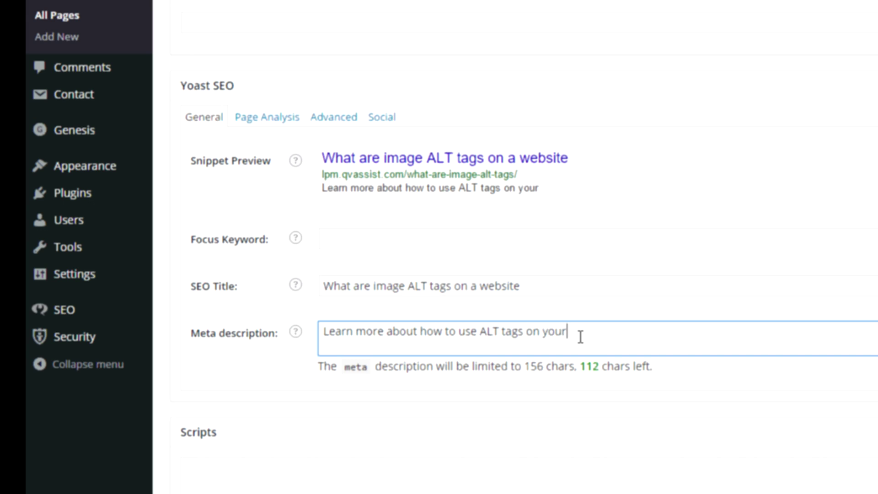
pyautogui.write(' website for image')
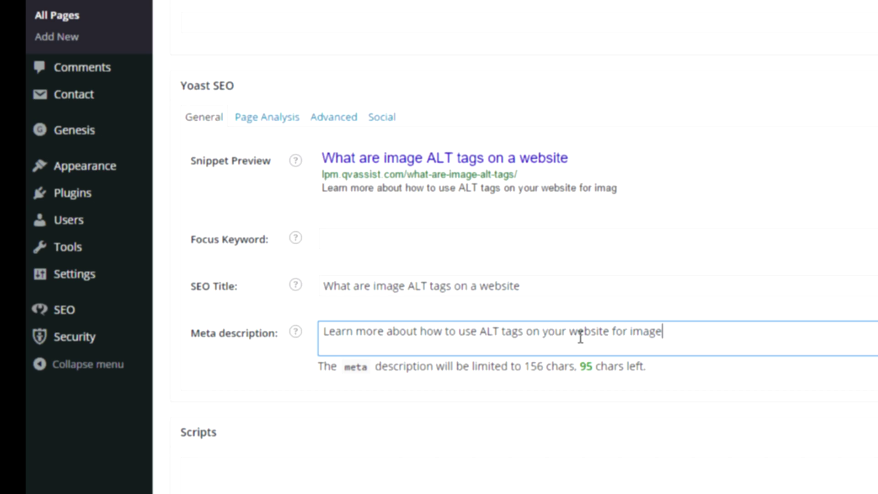
pyautogui.write('s.')
pyautogui.scroll(15, 529, 247)
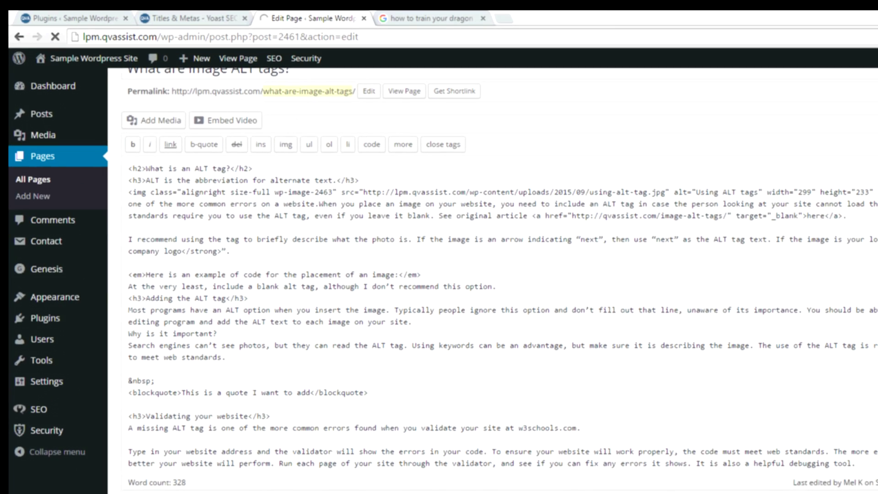
# - Check the live ALT tags page against its editor, ending on the live site tab
pyautogui.click(416, 20)
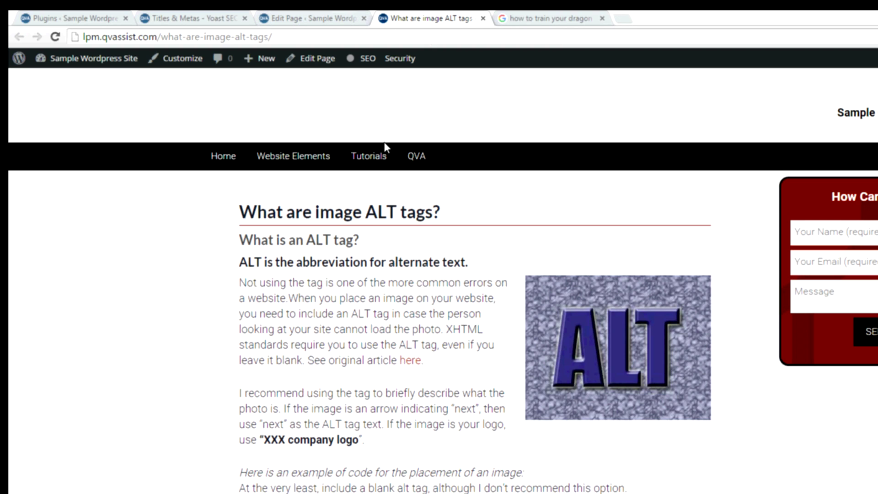
pyautogui.click(287, 18)
pyautogui.scroll(-12, 282, 484)
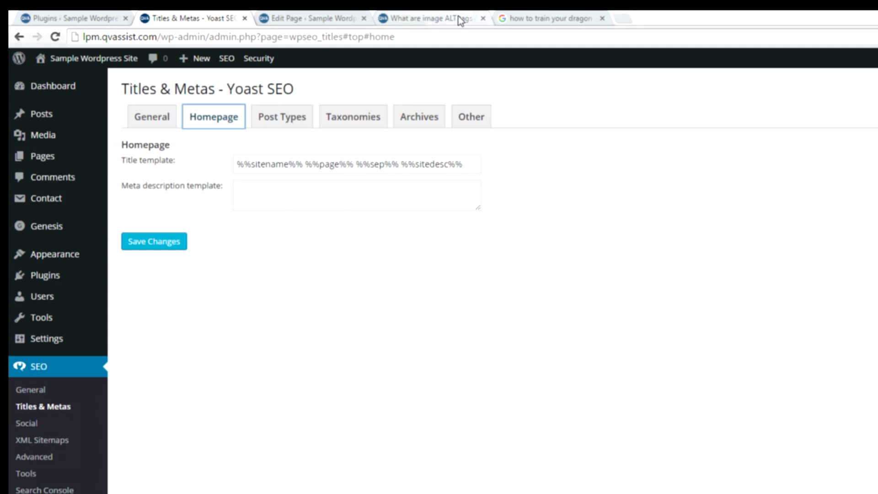
pyautogui.click(442, 25)
# - Save 'WordPress Tips and Tricks for Your Website' as the homepage title and description in Titles & Metas, then view the homepage
pyautogui.click(223, 157)
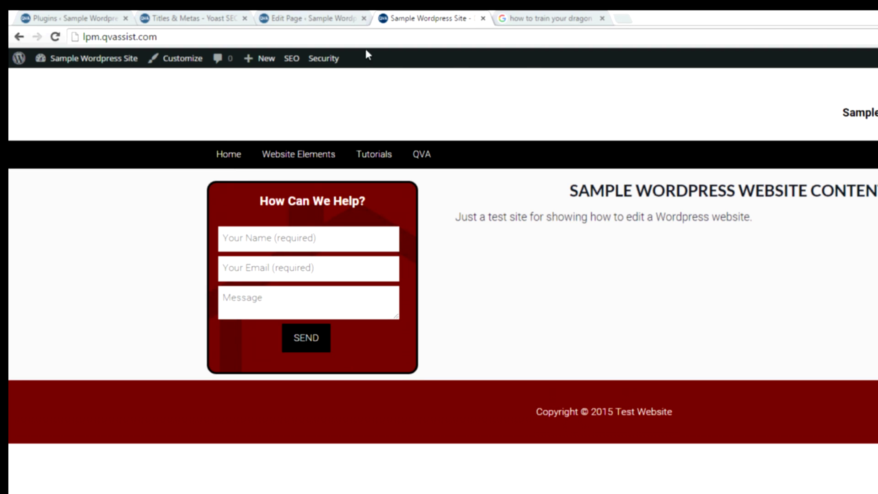
pyautogui.click(286, 15)
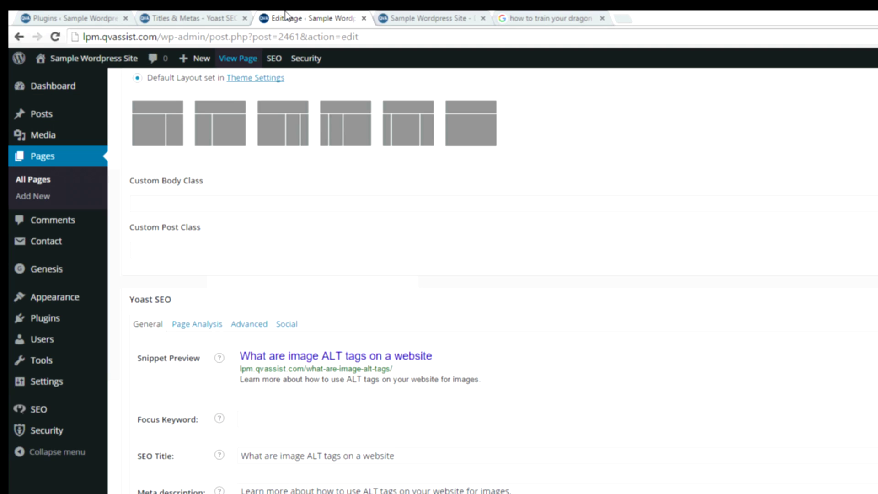
pyautogui.click(179, 19)
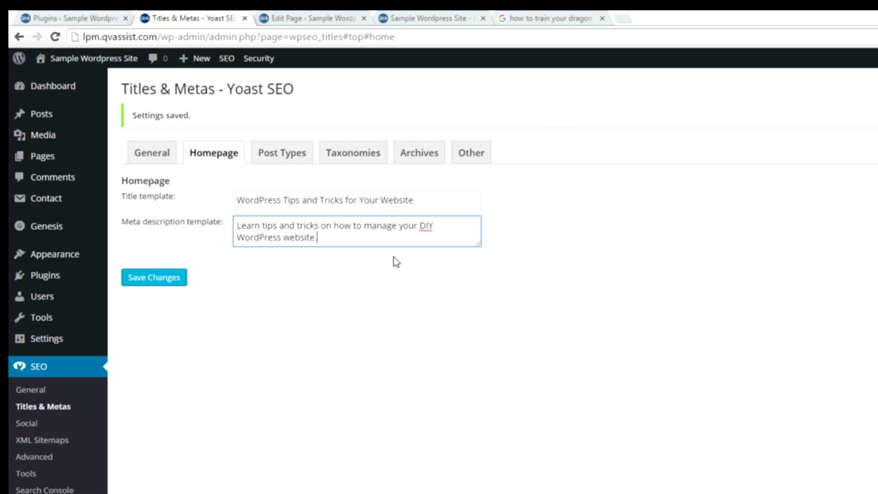
pyautogui.click(184, 281)
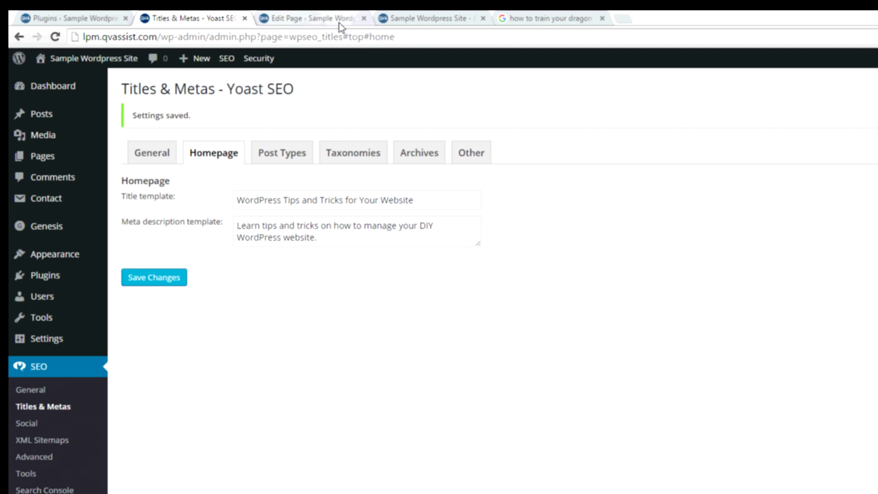
pyautogui.click(431, 18)
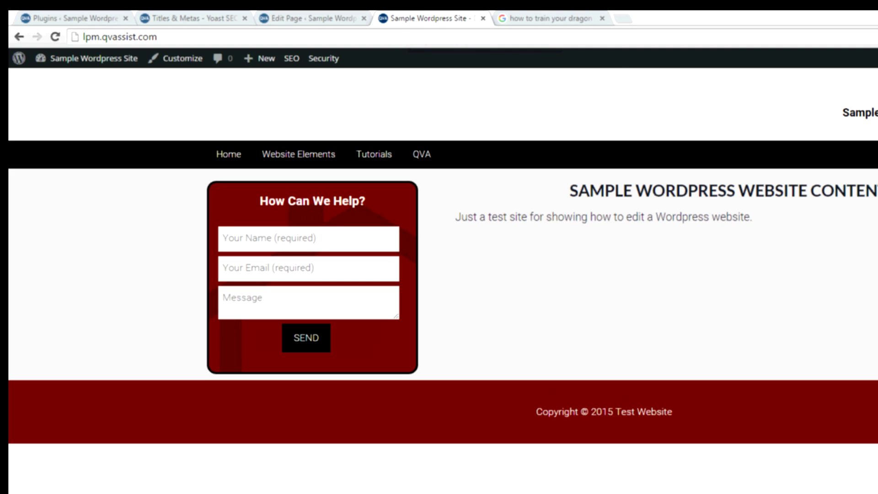
pyautogui.click(157, 36)
# - Reload the homepage so its browser tab shows 'WordPress Tips and Tricks'
pyautogui.press('Return')
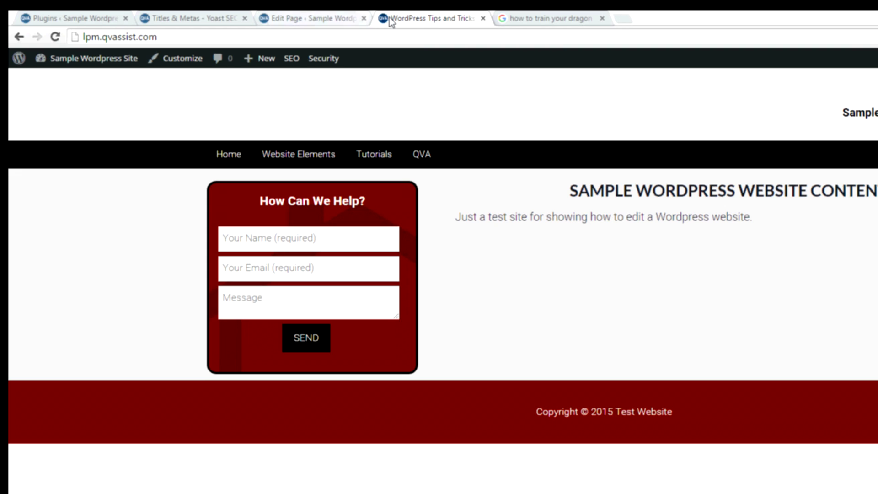
pyautogui.hotkey('ctrl', 'shift', 'Tab')
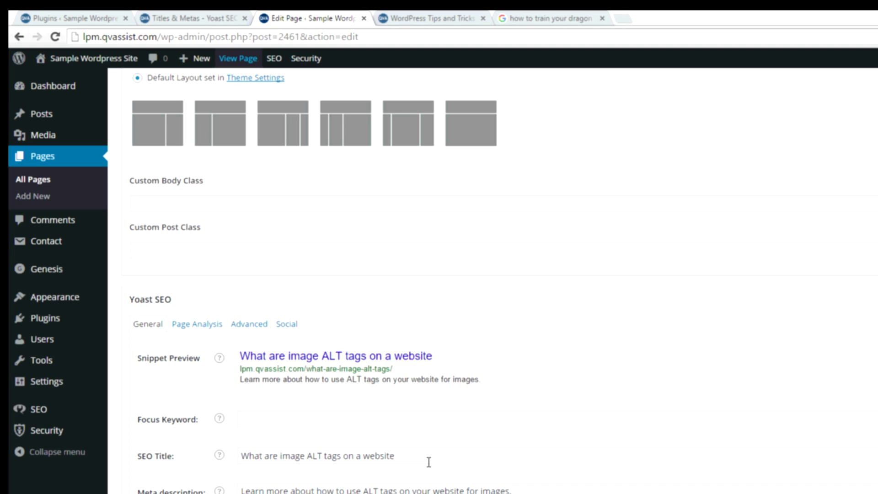
pyautogui.click(423, 20)
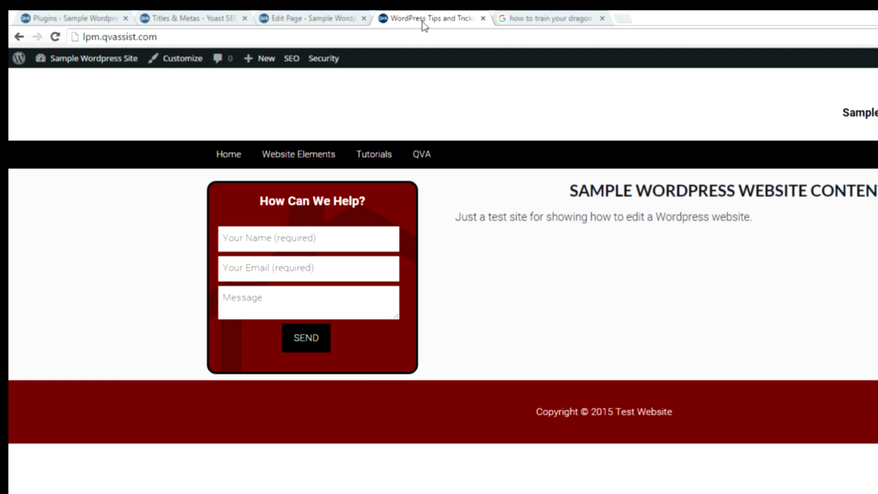
# - Open the live 'What are image ALT tags?' page from View Page in a new tab
pyautogui.click(311, 19)
pyautogui.rightClick(224, 58)
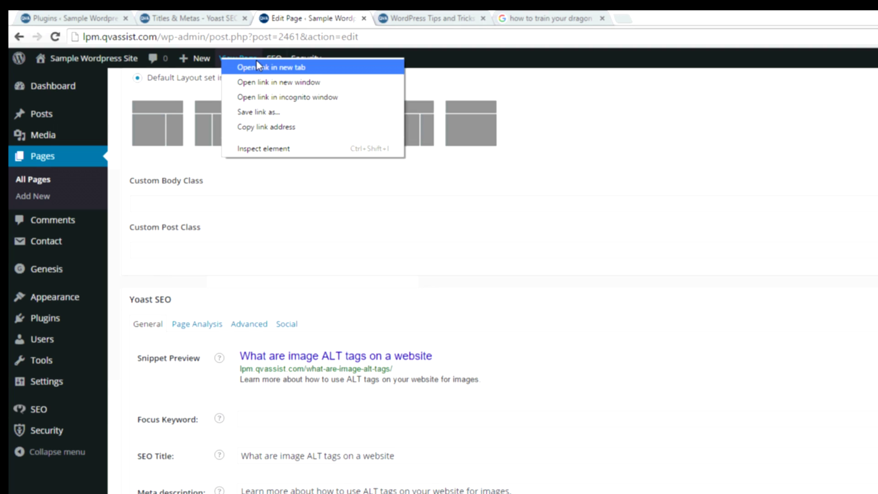
pyautogui.click(256, 67)
pyautogui.click(426, 18)
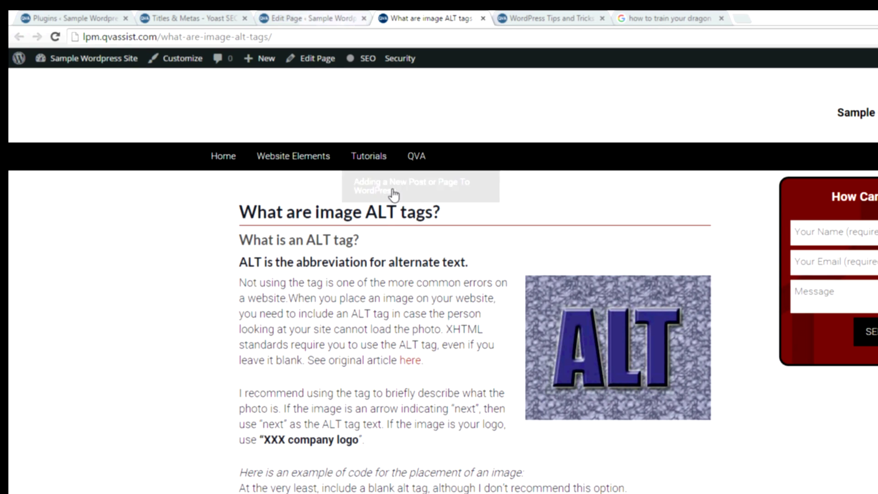